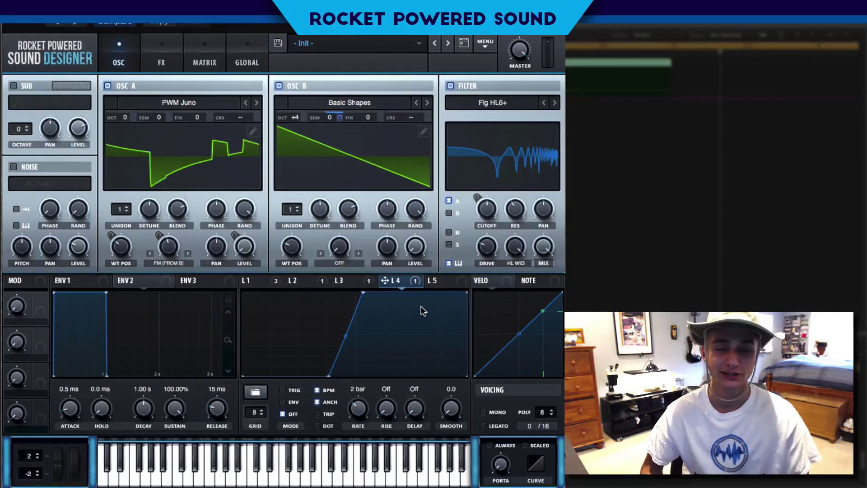
Reset the synth to the initial default preset.
left_click(488, 44)
left_click(535, 100)
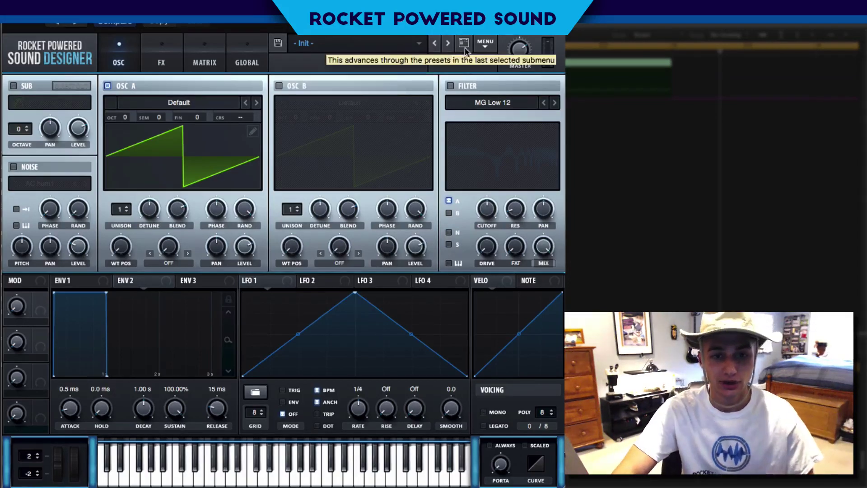
left_click(484, 44)
left_click(523, 100)
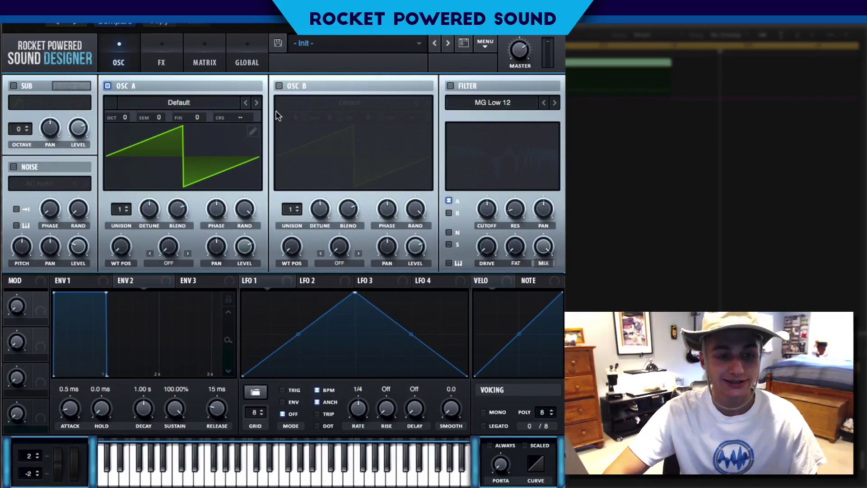
Load the analog PWM Juno wavetable into oscillator A and bring up the computer-keyboard note input.
left_click(196, 101)
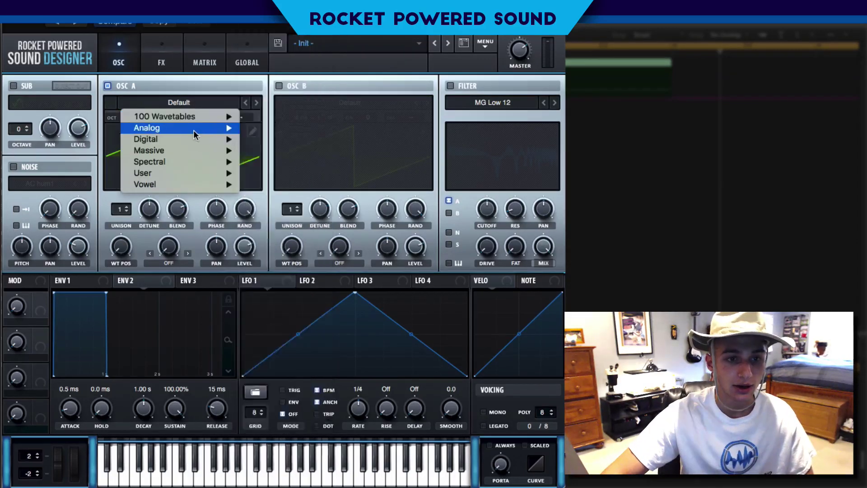
mouse_move(194, 129)
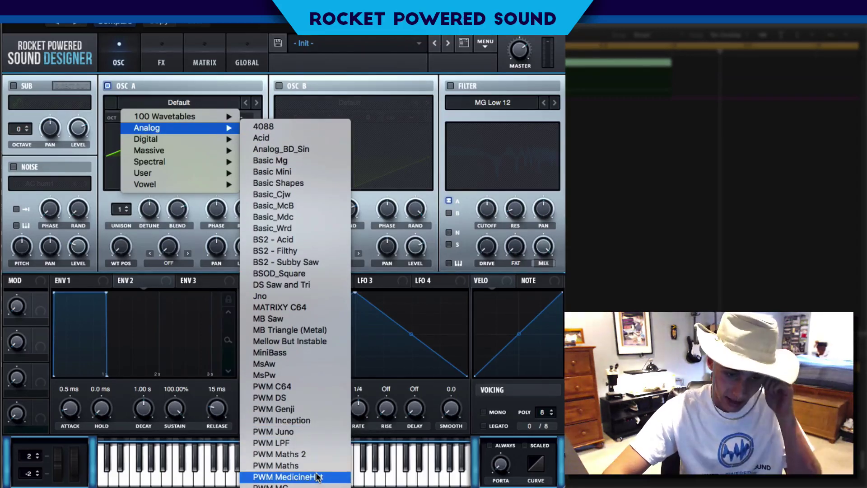
left_click(312, 433)
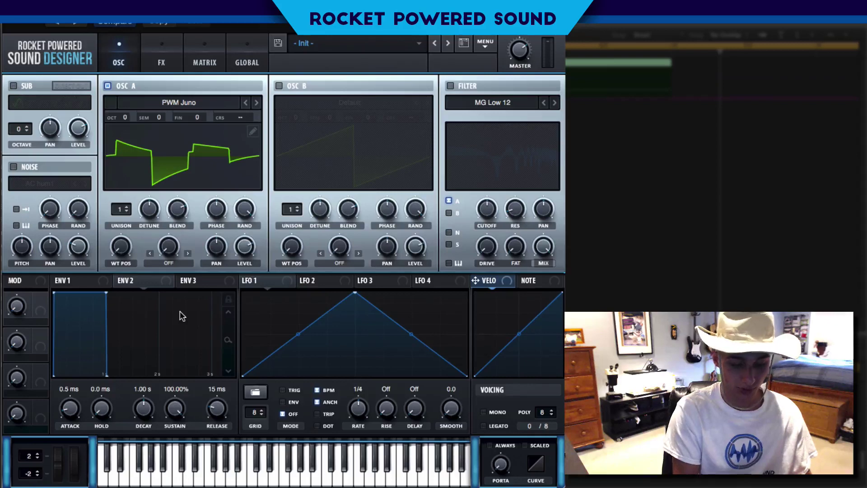
key("super+k")
key("super+k")
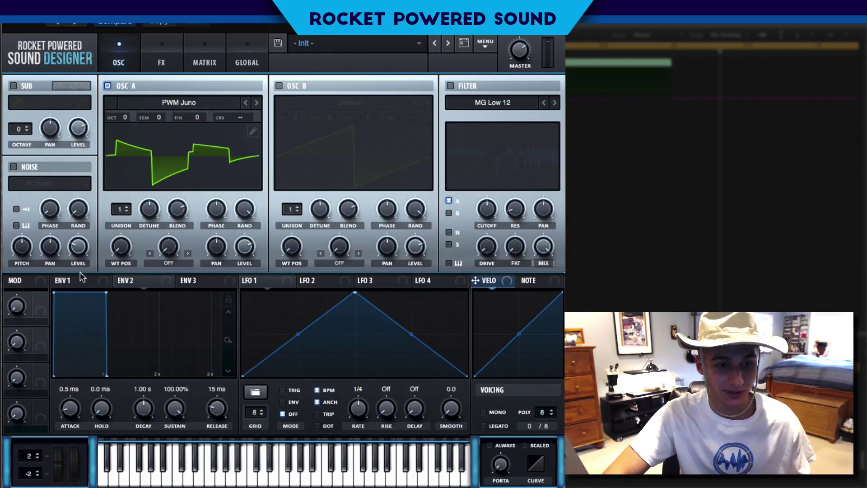
Sweep oscillator A's wavetable position through its range, bring it back low, and assign LFO 1 to modulate it.
mouse_move(113, 255)
left_click_drag(113, 255, 88, 323)
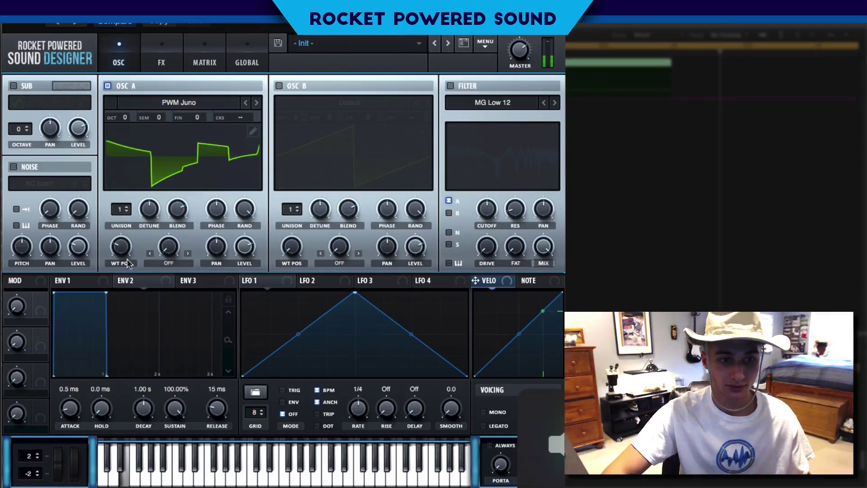
left_click_drag(126, 258, 159, 170)
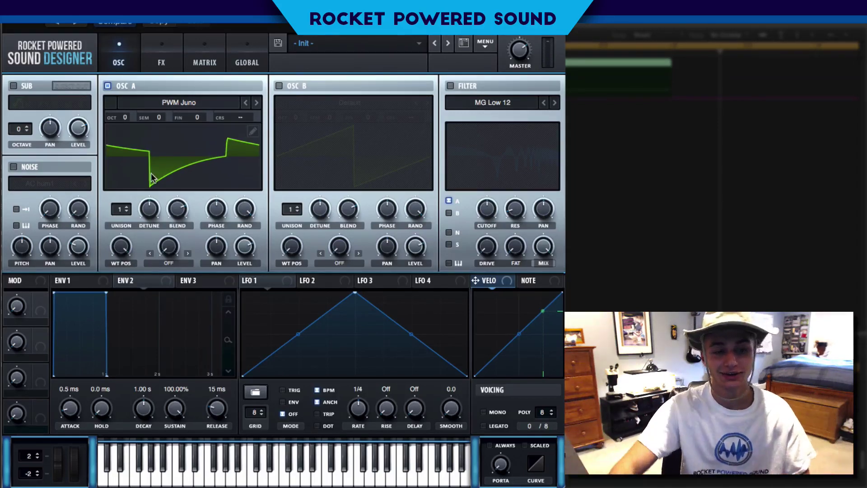
left_click_drag(129, 266, 91, 329)
left_click_drag(251, 280, 122, 248)
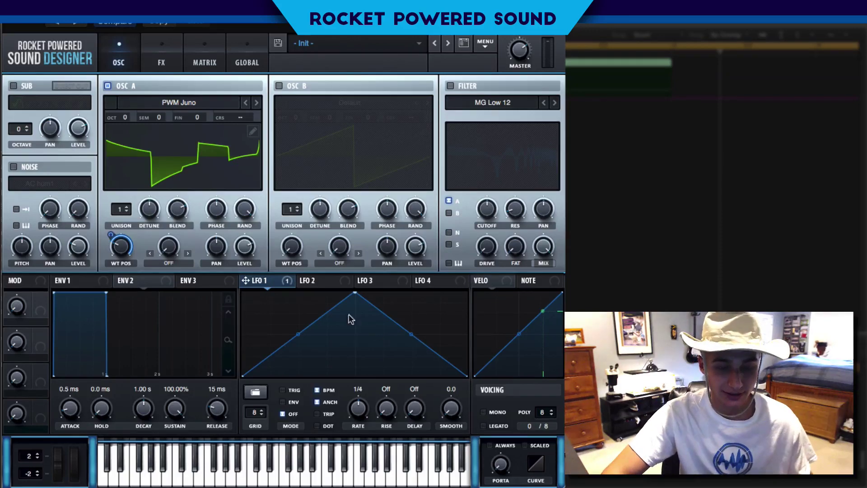
Shape LFO 1 with a peak at one eighth, a zero point at the centre, and curved rises to the peak and to the maximum end point.
left_click_drag(355, 293, 296, 293)
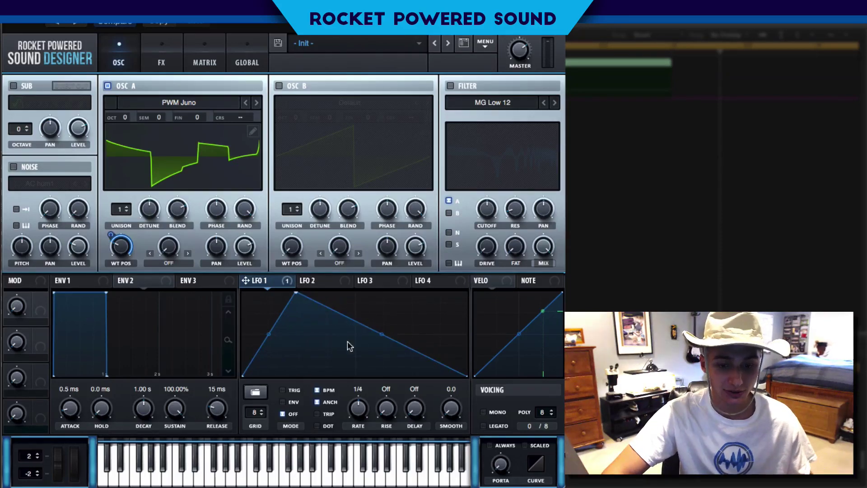
left_click_drag(353, 320, 357, 393)
left_click_drag(297, 293, 269, 293)
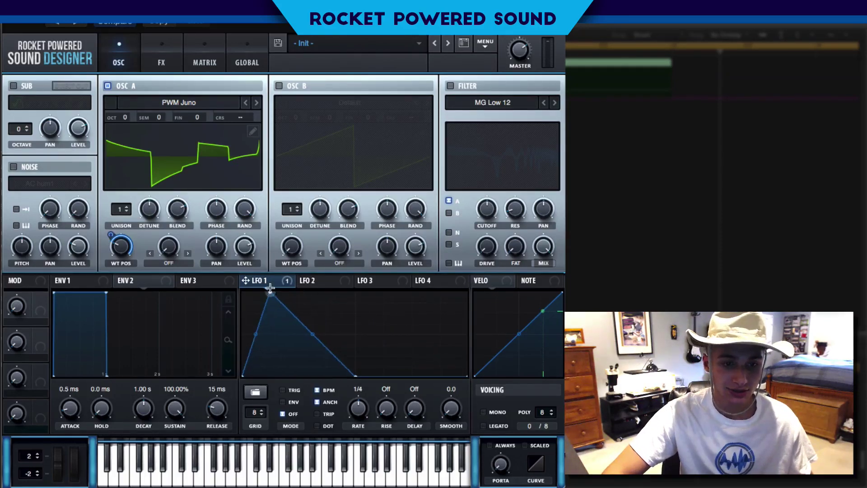
double_click(364, 326)
left_click_drag(365, 328, 494, 243)
left_click_drag(413, 335, 410, 350)
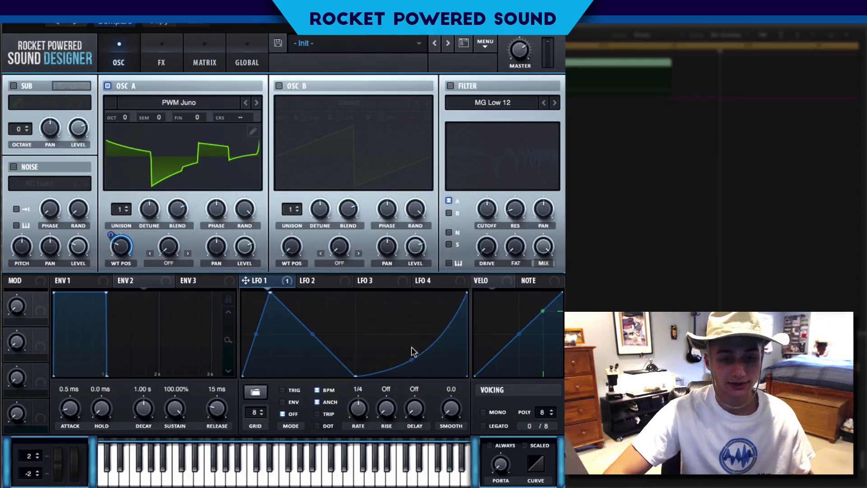
left_click_drag(255, 334, 278, 317)
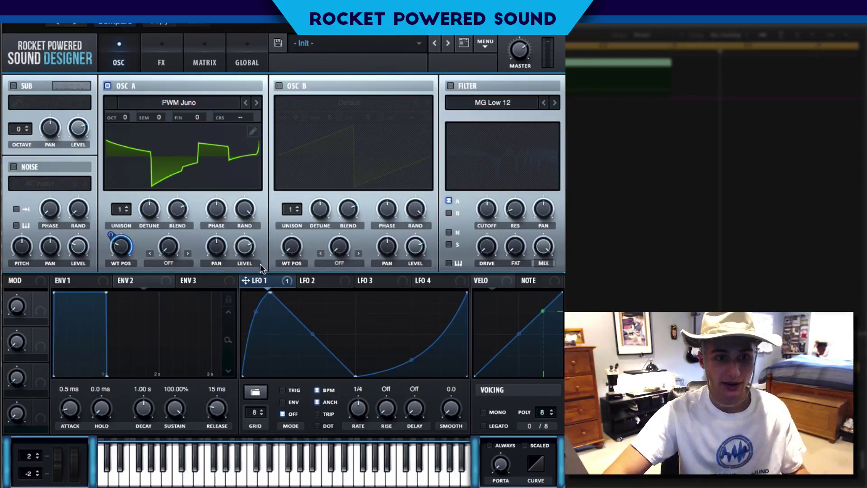
Assign LFO 2 to oscillator A's level, set it to trigger mode, and adjust its rate.
left_click(322, 281)
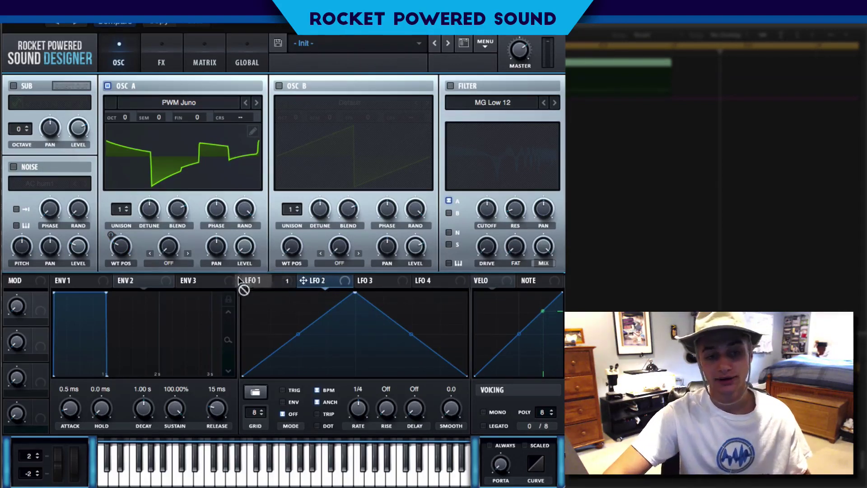
left_click_drag(246, 281, 246, 250)
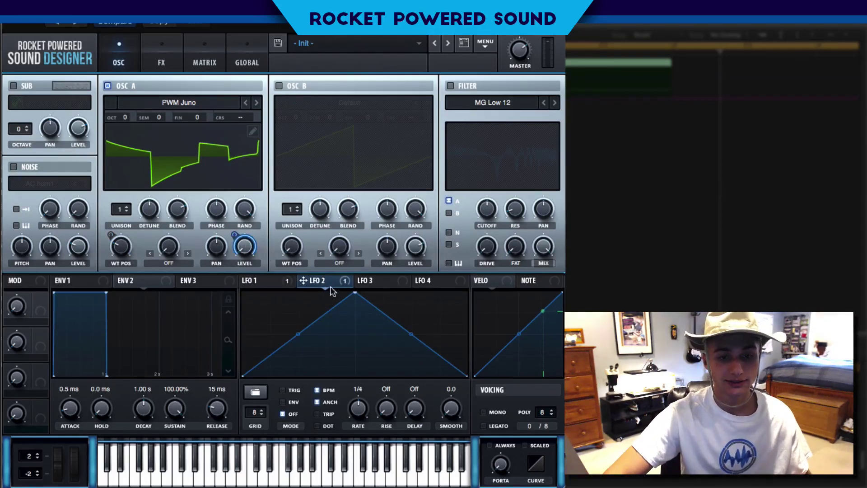
left_click(282, 390)
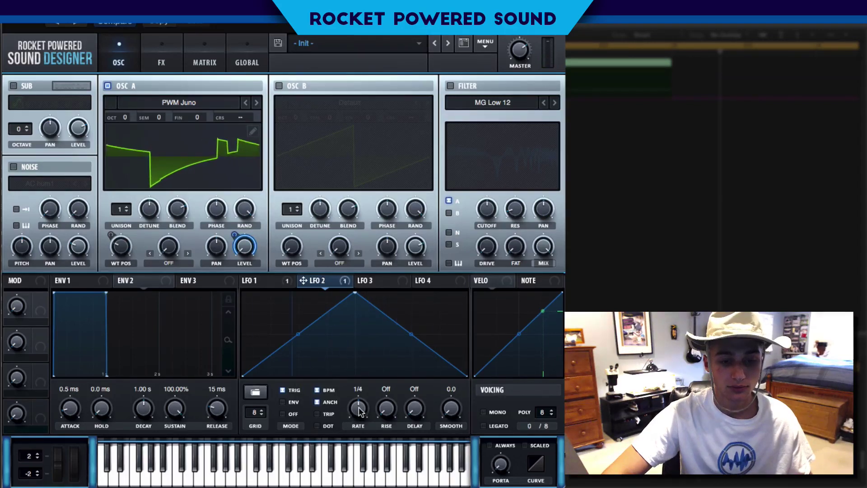
left_click_drag(355, 414, 366, 415)
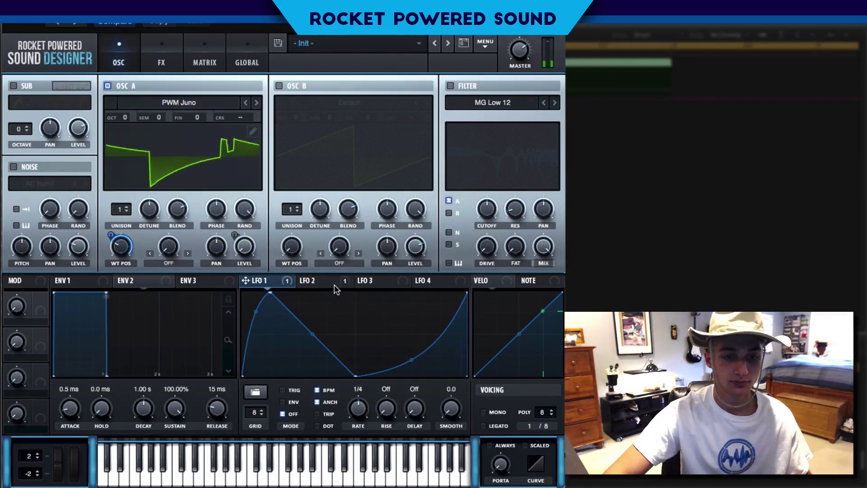
mouse_move(333, 284)
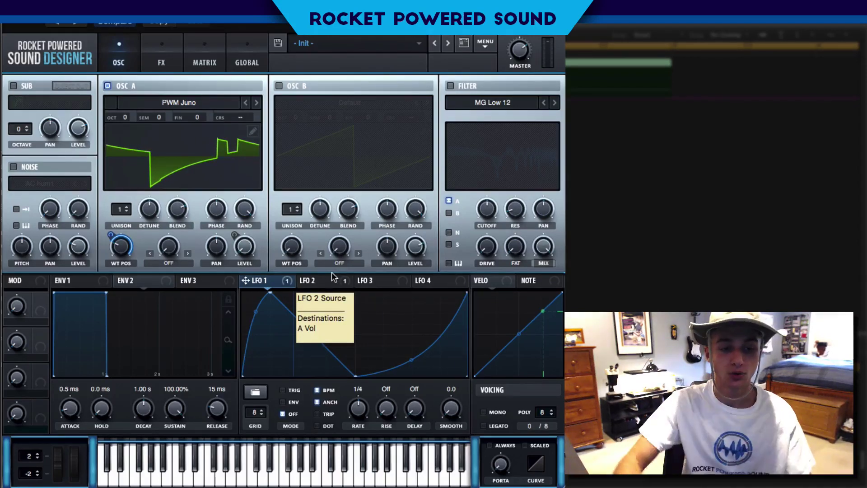
Enable oscillator B and set oscillator A's warp mode to FM (from B).
left_click(285, 86)
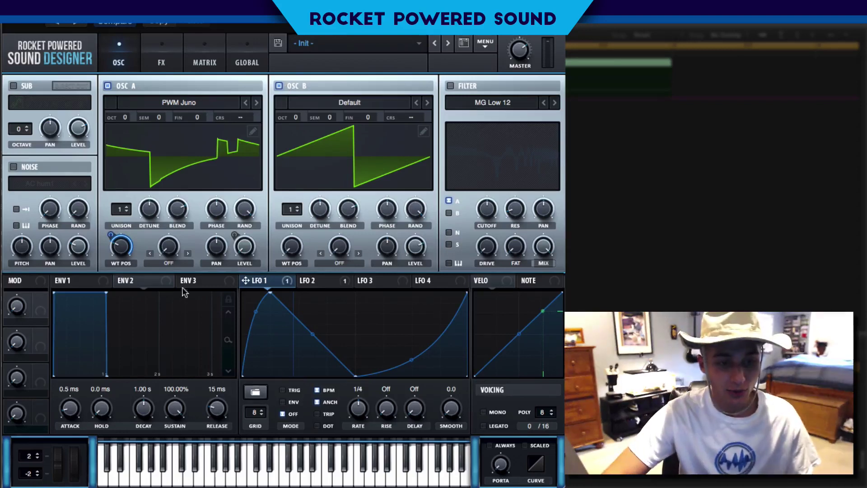
left_click(176, 263)
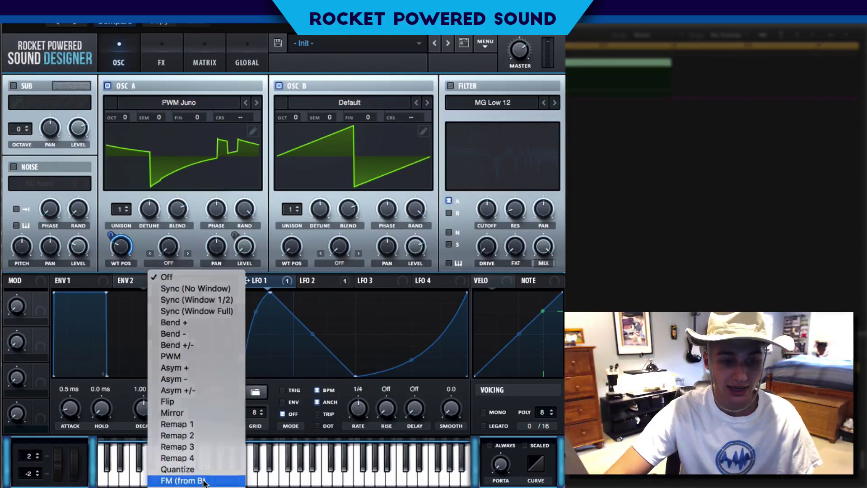
left_click(183, 480)
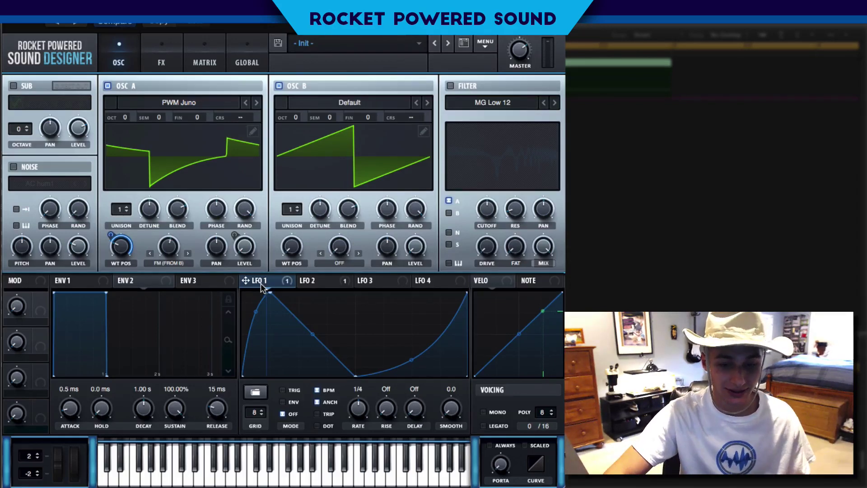
Assign LFO 1 to oscillator A's FM warp amount and adjust the modulation depth.
left_click_drag(245, 283, 138, 246)
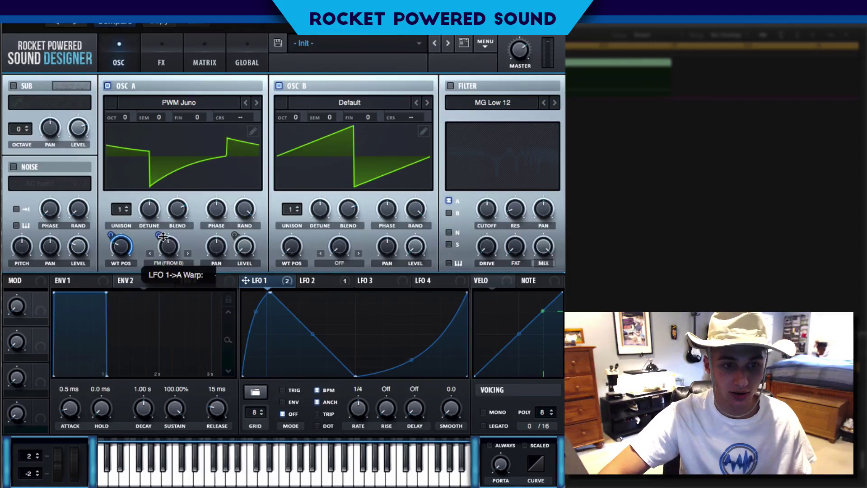
left_click_drag(163, 237, 169, 233)
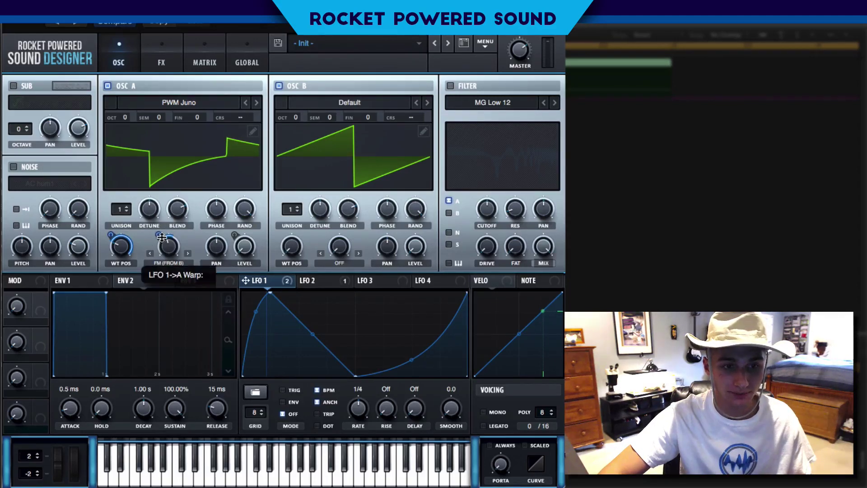
left_click_drag(161, 237, 159, 238)
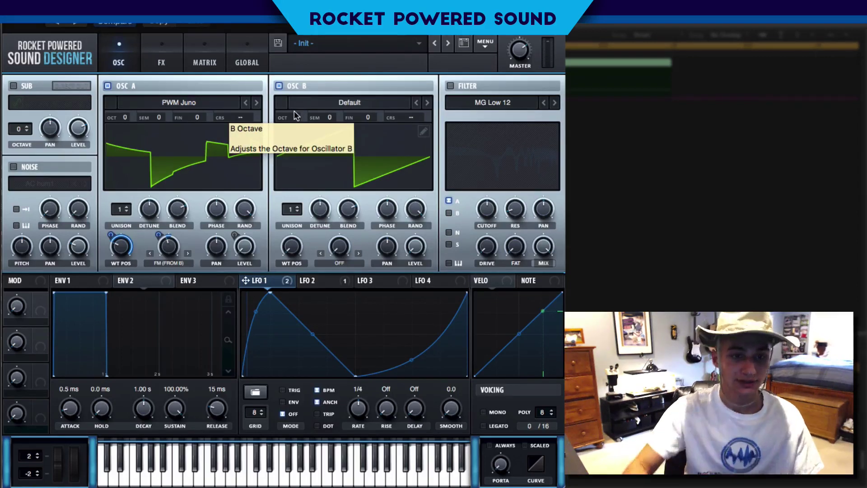
Set oscillator B to octave +4 and load the analog Basic Shapes wavetable at wavetable position 2.
left_click_drag(297, 118, 317, 50)
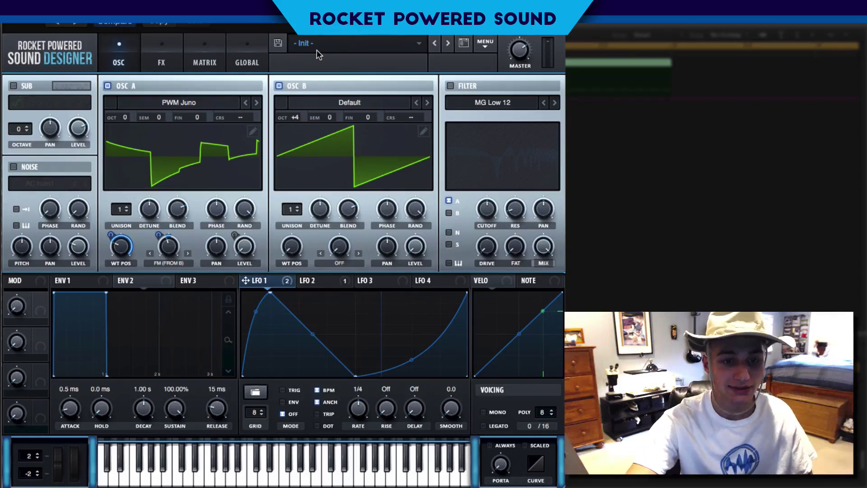
left_click(366, 108)
mouse_move(357, 126)
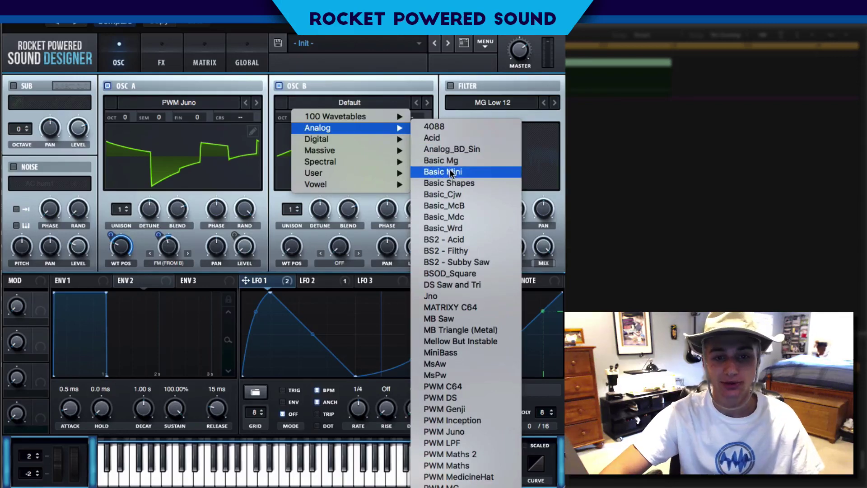
left_click(452, 183)
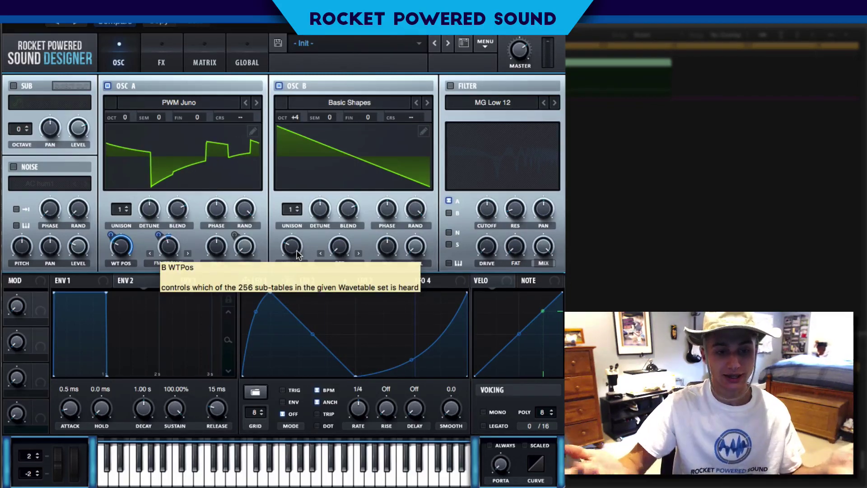
left_click_drag(296, 255, 310, 220)
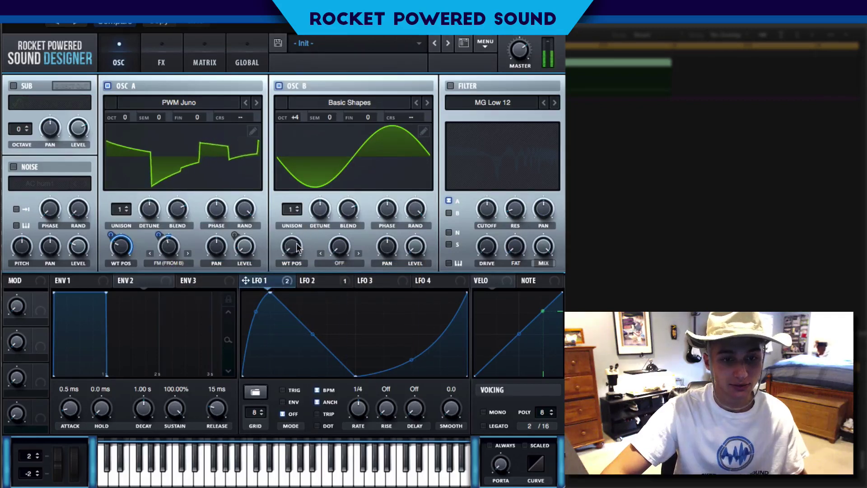
left_click_drag(297, 231, 298, 221)
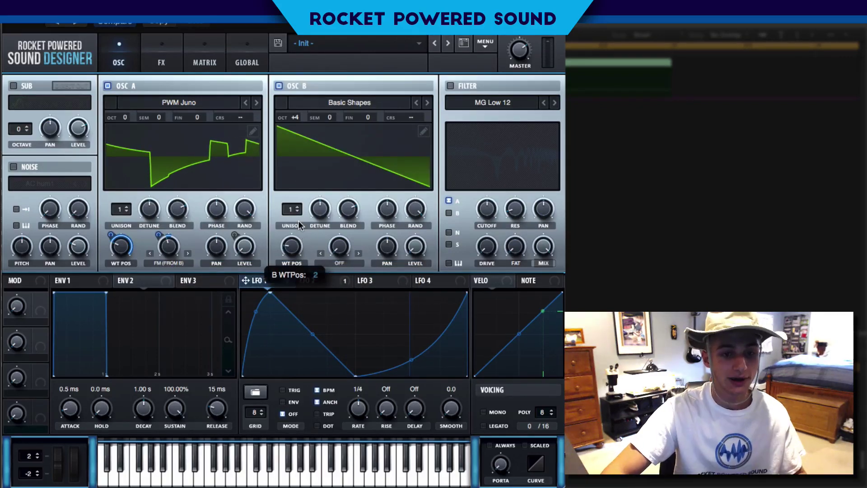
Enable the filter on oscillator A, choose the Flg HL6+ flanger type, and turn on key tracking.
left_click(451, 86)
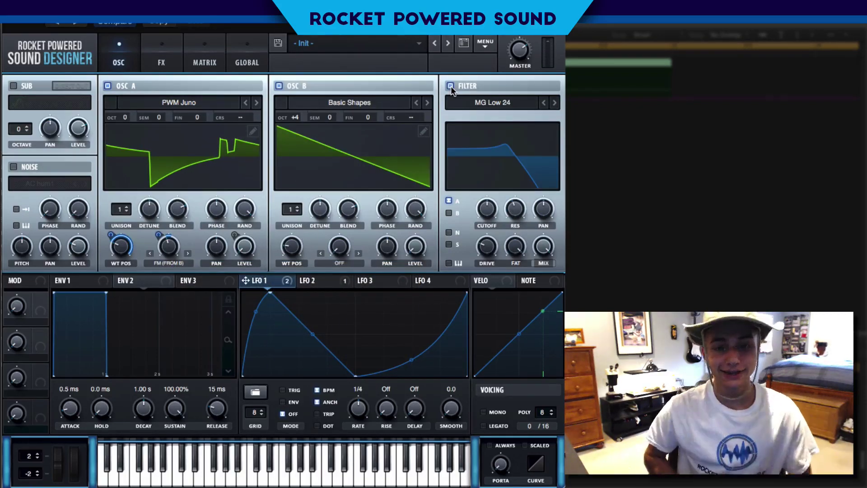
left_click(492, 101)
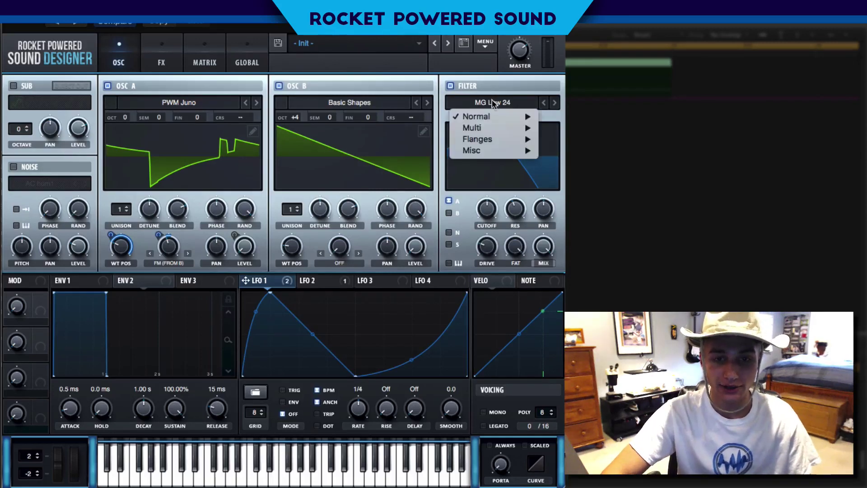
mouse_move(499, 141)
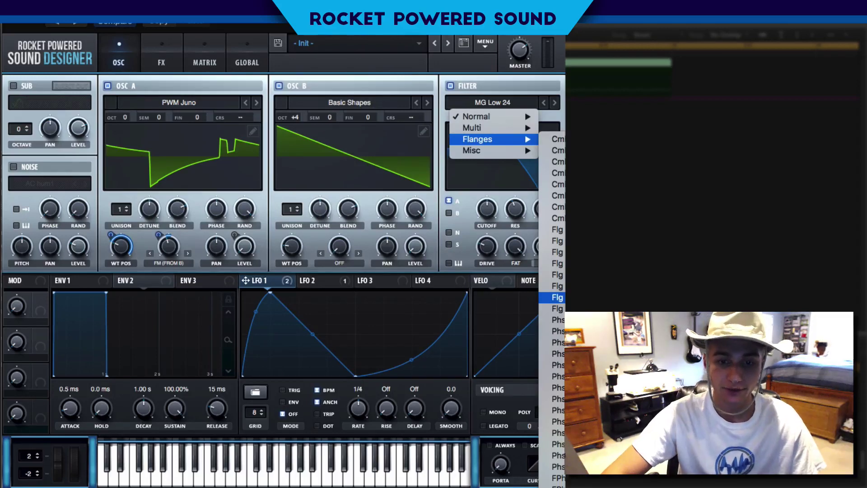
left_click(558, 297)
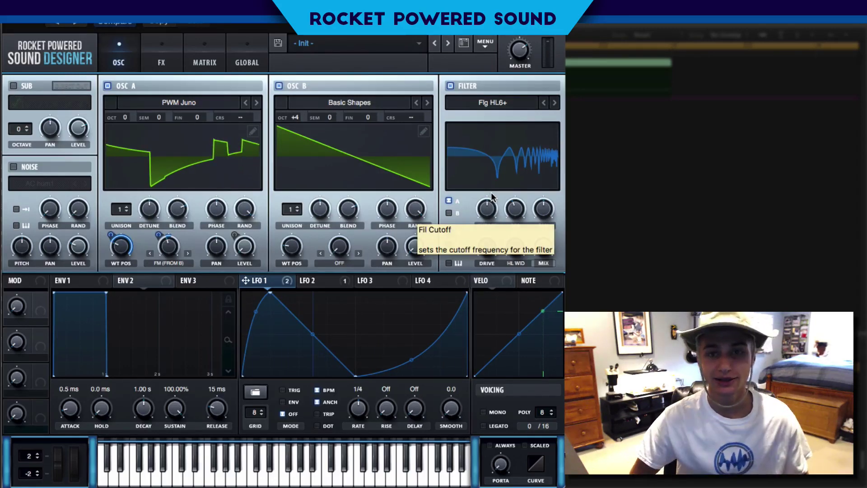
left_click(449, 263)
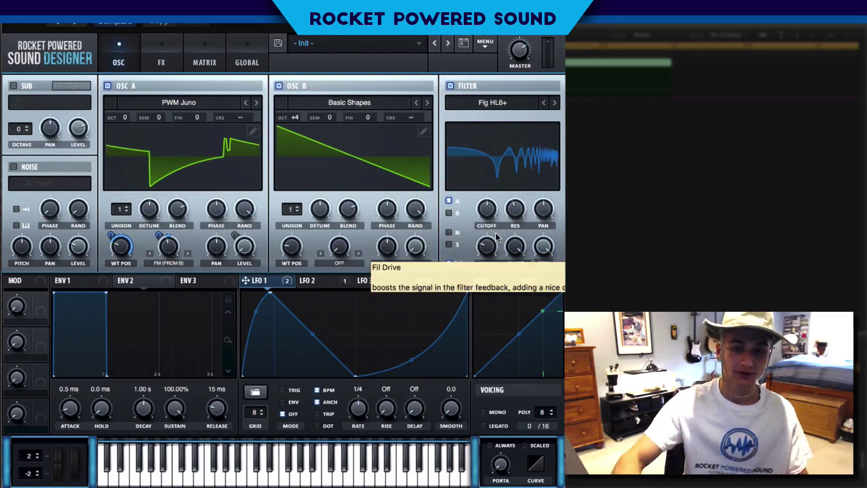
mouse_move(489, 209)
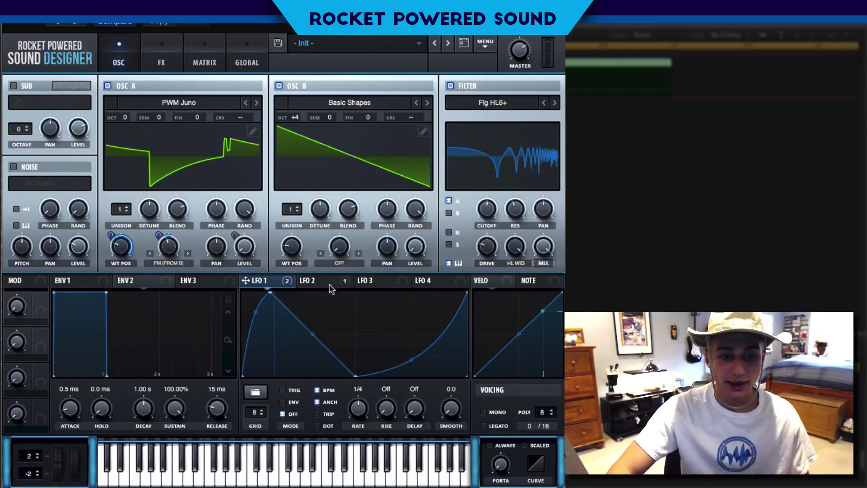
Assign LFO 1 to the filter cutoff and adjust its modulation depth.
left_click_drag(283, 285, 452, 237)
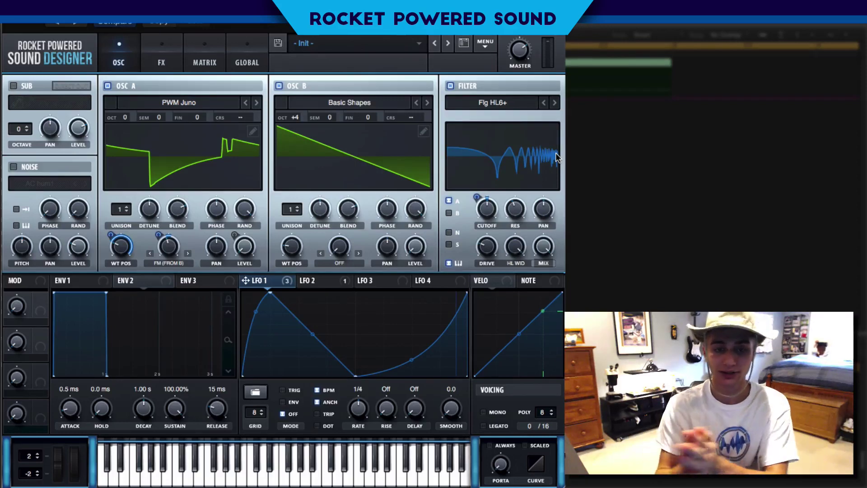
mouse_move(477, 198)
left_mouse_down()
mouse_move(496, 156)
mouse_move(476, 196)
left_mouse_up()
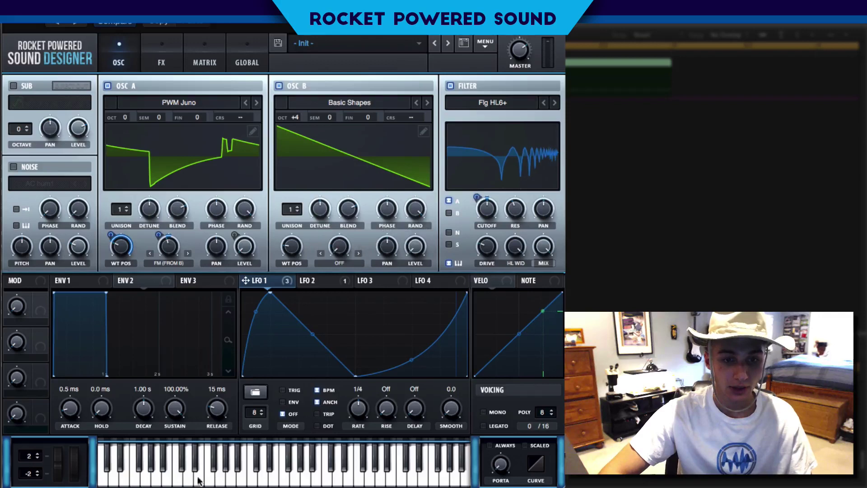
Assign LFO 3 to the filter cutoff as a second modulator and adjust its modulation depth.
left_click(378, 277)
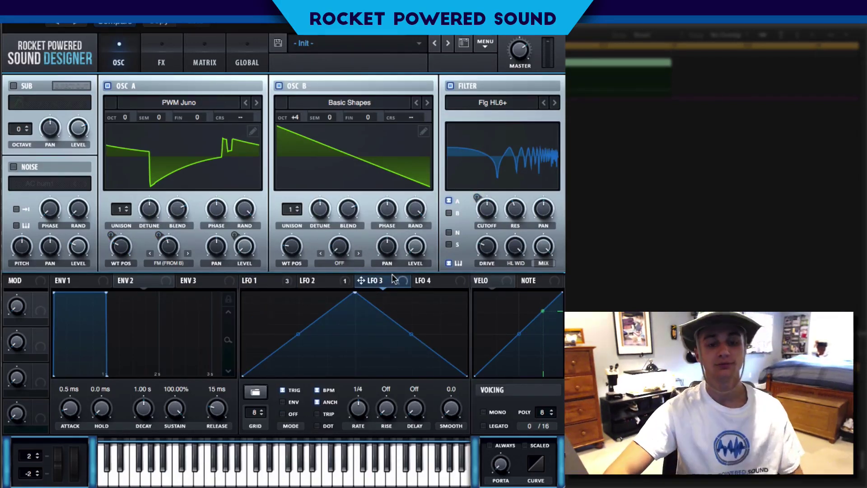
left_click_drag(360, 281, 484, 210)
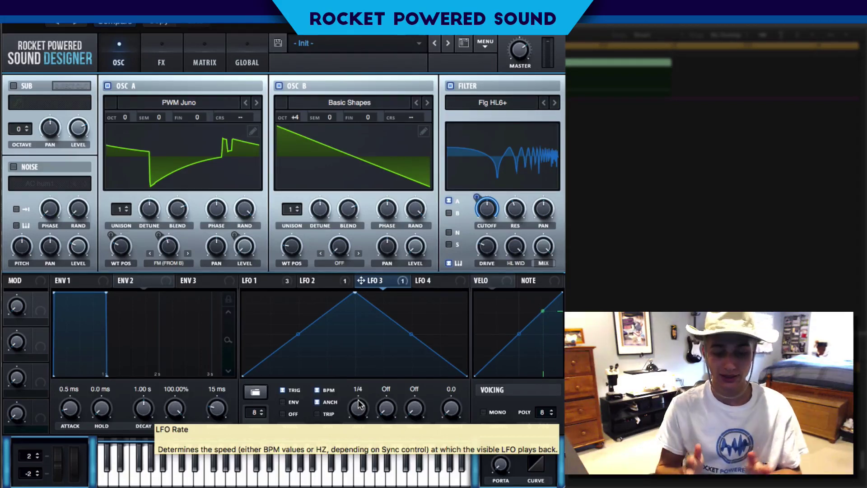
left_click(335, 282)
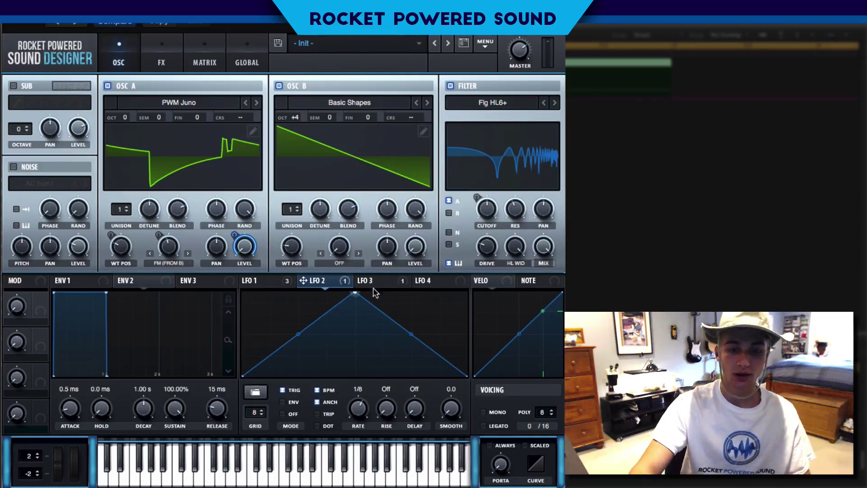
left_click(387, 280)
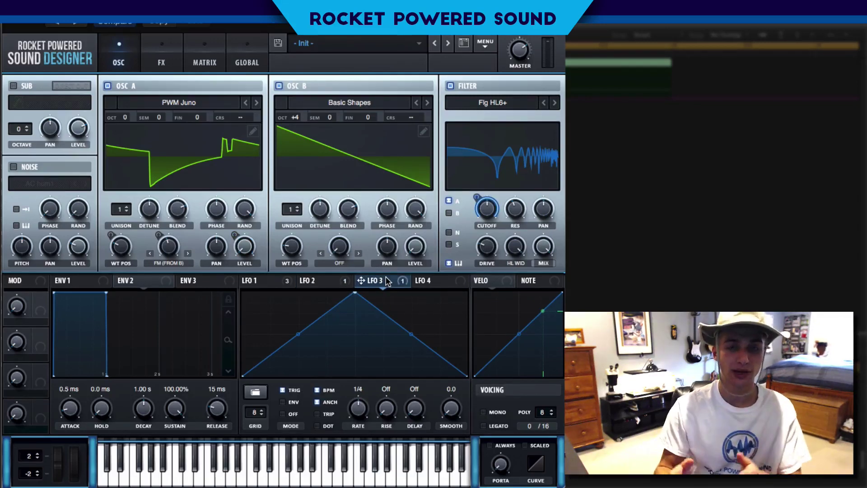
left_click_drag(386, 281, 486, 208)
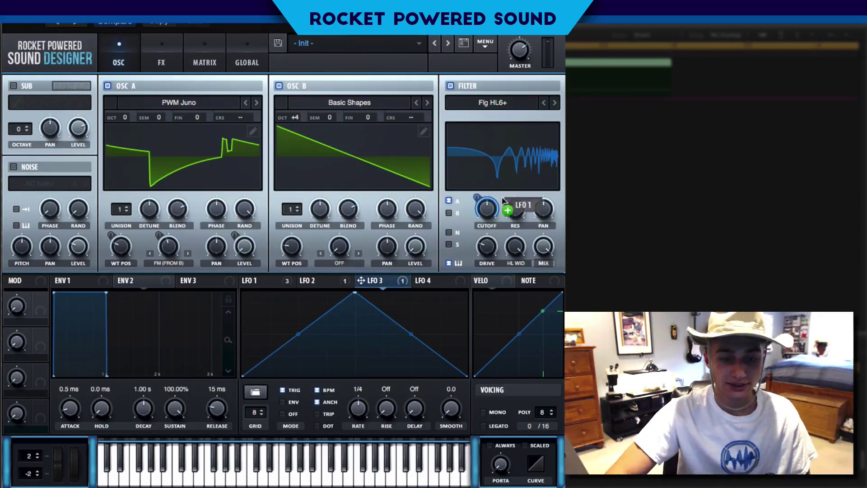
left_click_drag(386, 281, 478, 197)
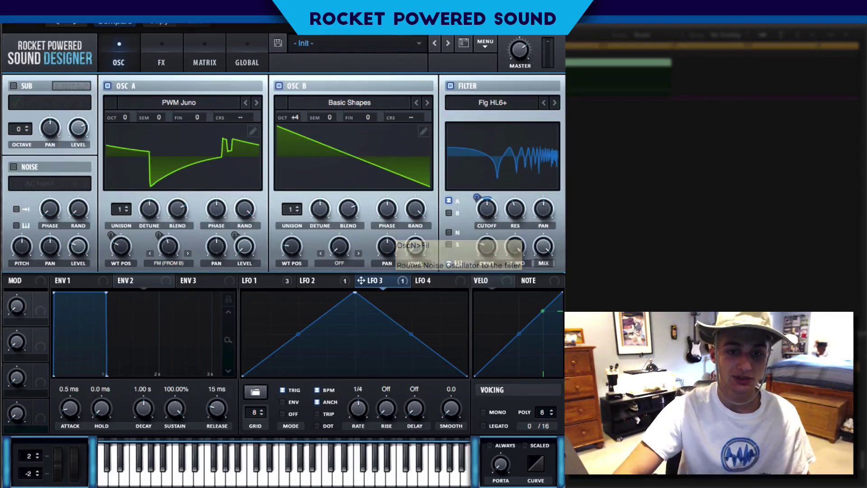
left_click(496, 103)
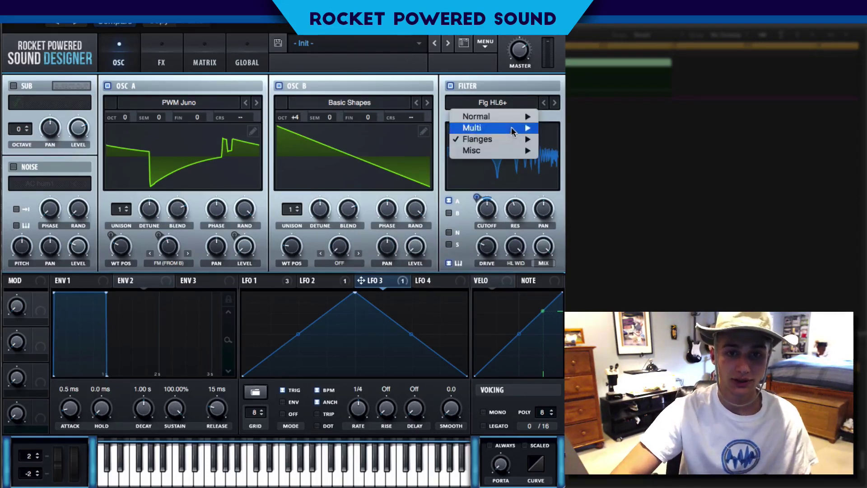
left_click(531, 102)
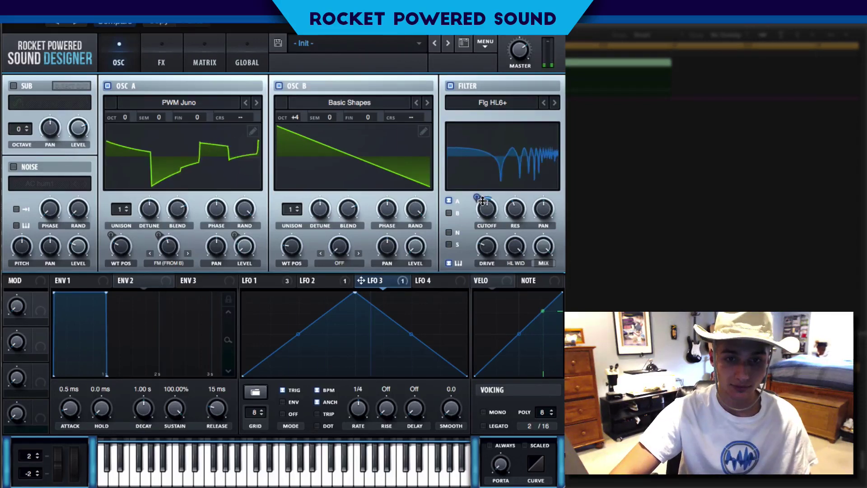
mouse_move(476, 198)
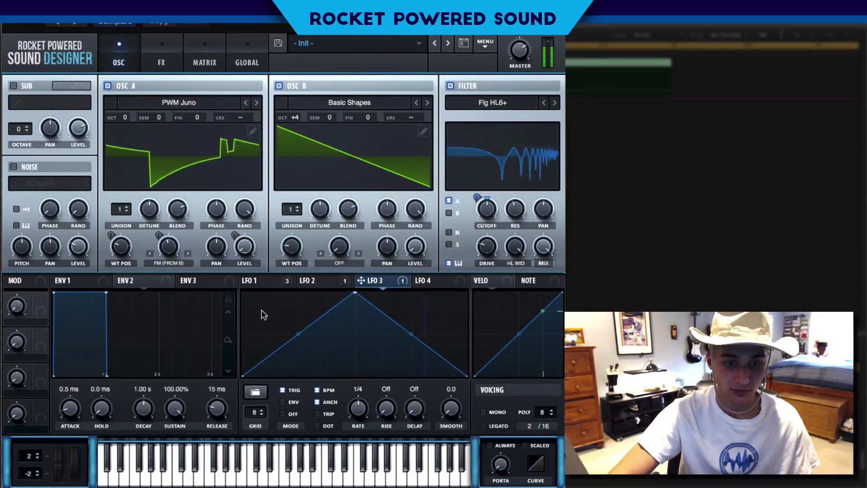
Try lowering the filter resonance to 3% and bring it back up to its earlier setting.
left_click(267, 281)
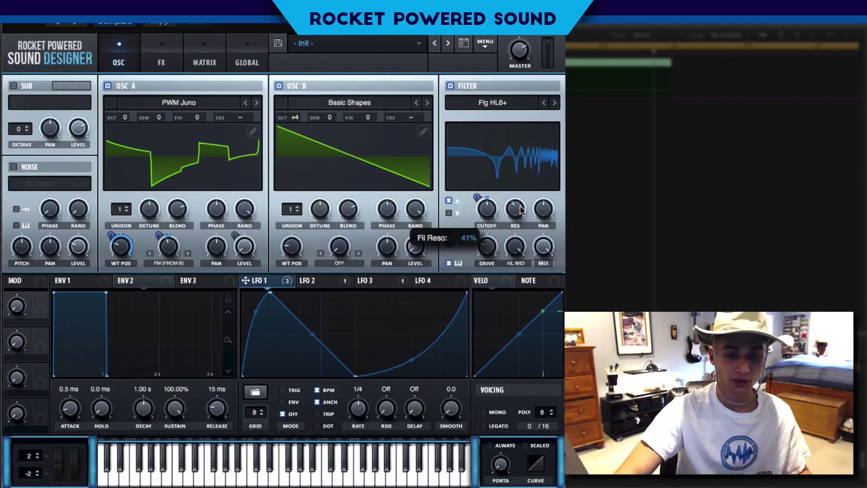
left_click_drag(522, 210, 513, 254)
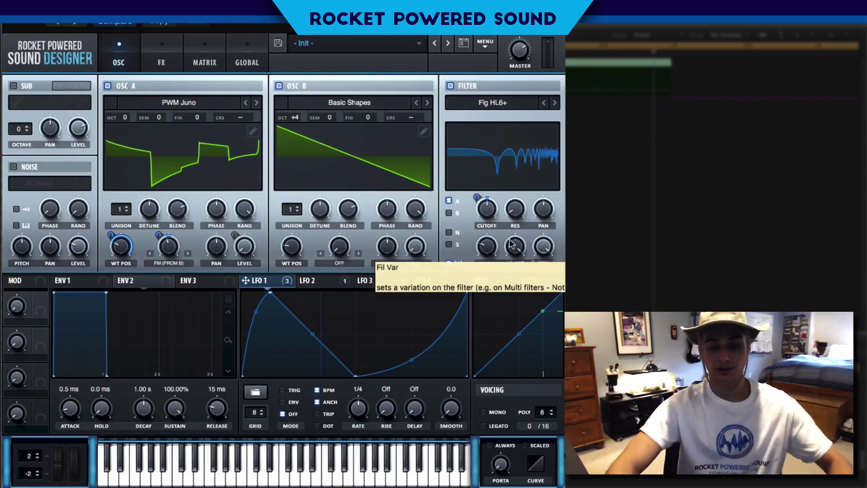
left_click(515, 211)
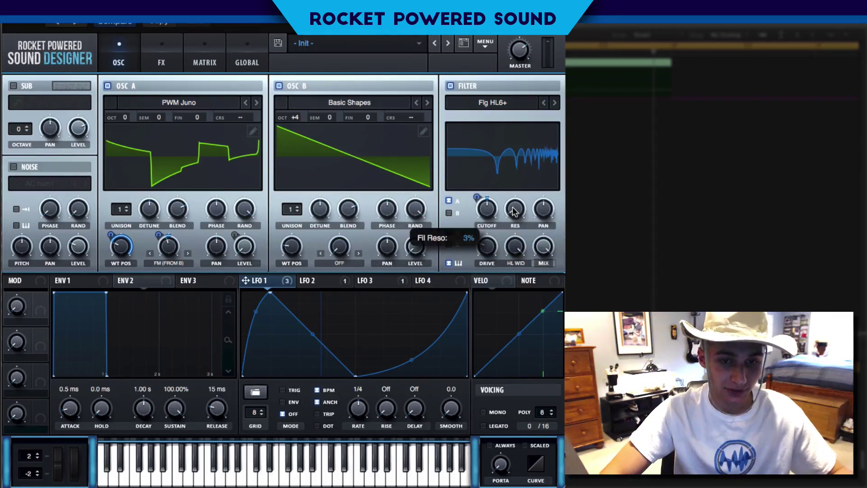
left_click_drag(515, 210, 527, 170)
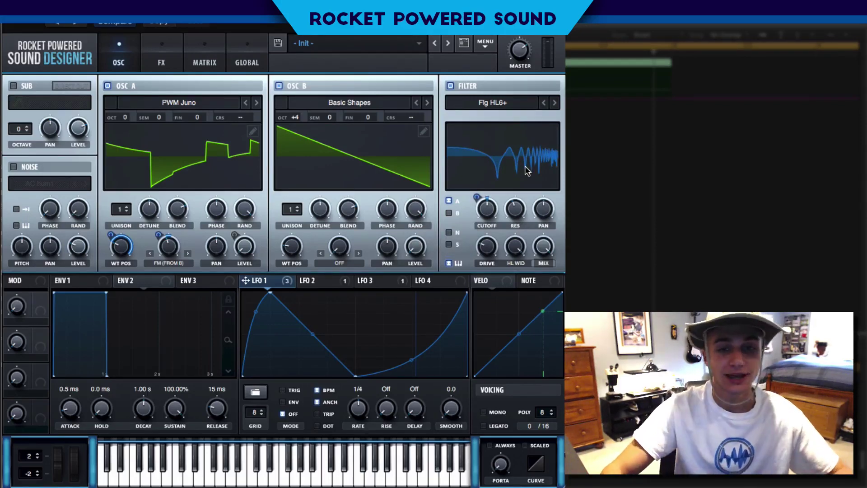
mouse_move(484, 239)
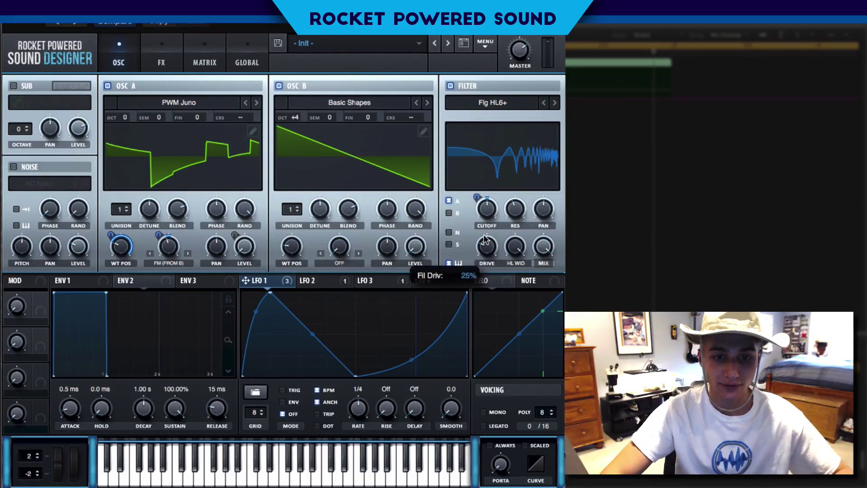
mouse_move(508, 260)
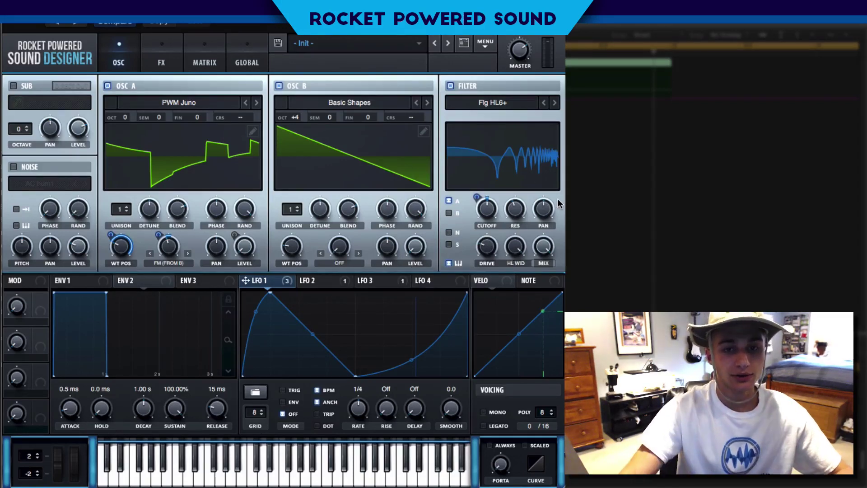
Turn on the compressor effect in multiband mode and raise its gain moderately.
left_click(163, 66)
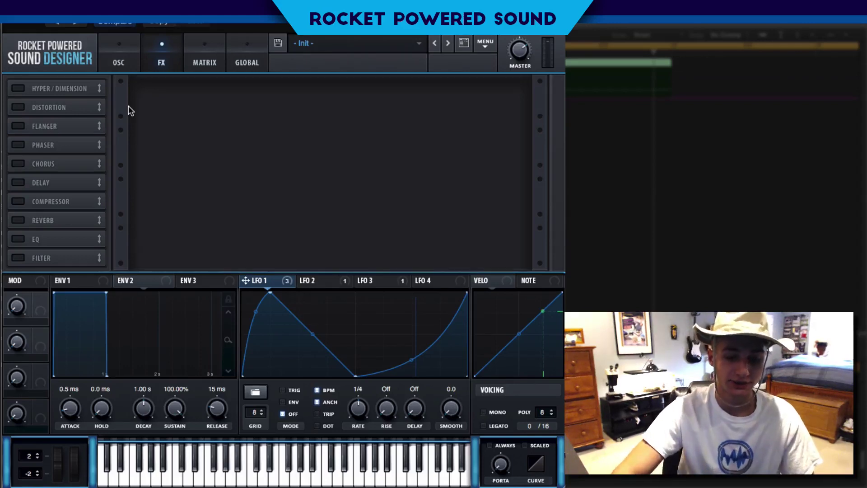
left_click(18, 201)
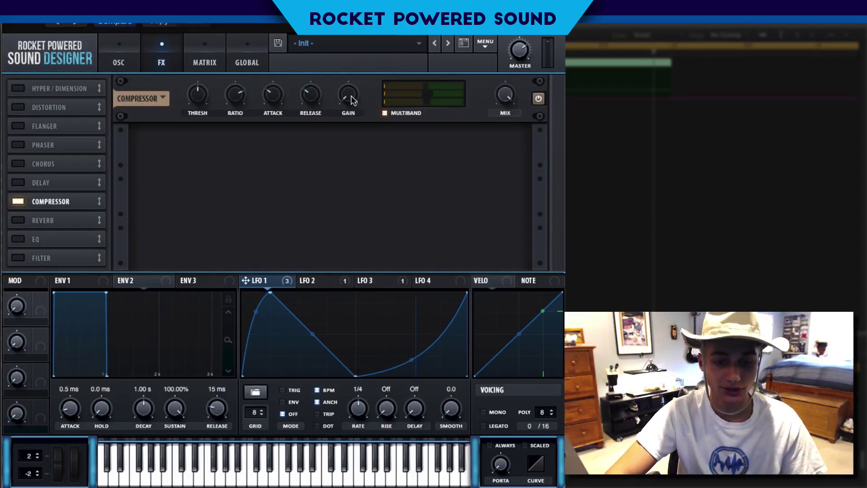
left_click_drag(350, 95, 335, 159)
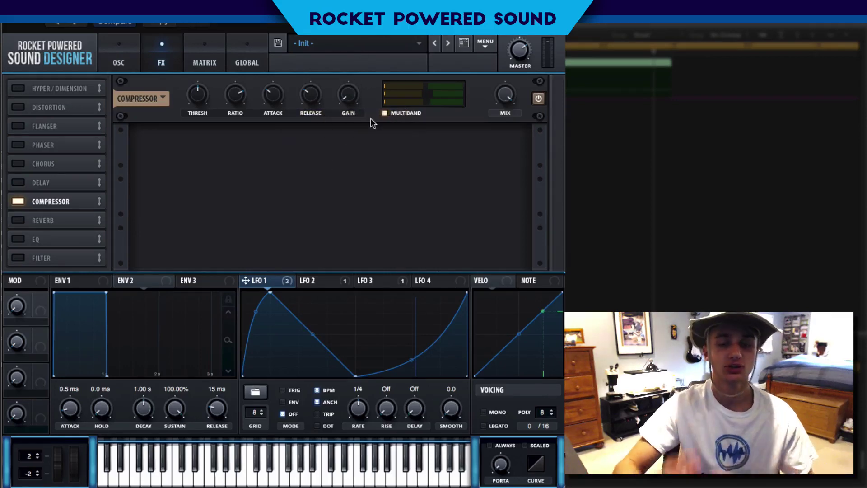
left_click(20, 203)
left_click(20, 202)
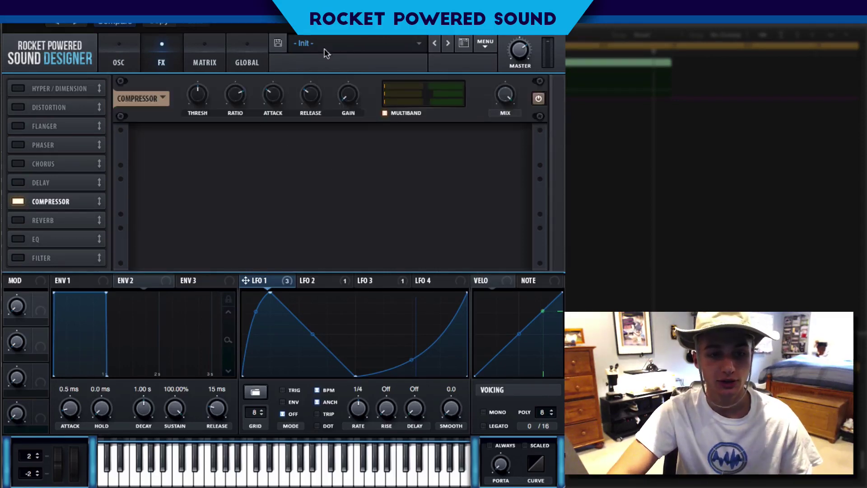
left_click(385, 114)
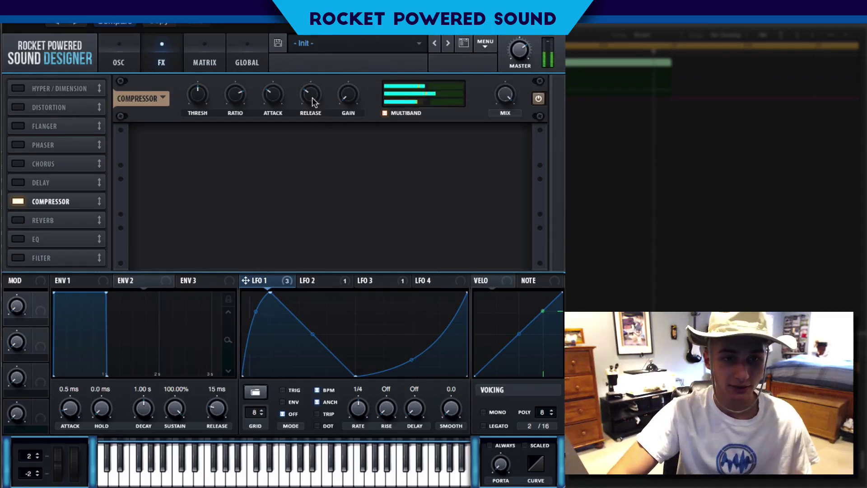
left_click_drag(348, 76, 353, 40)
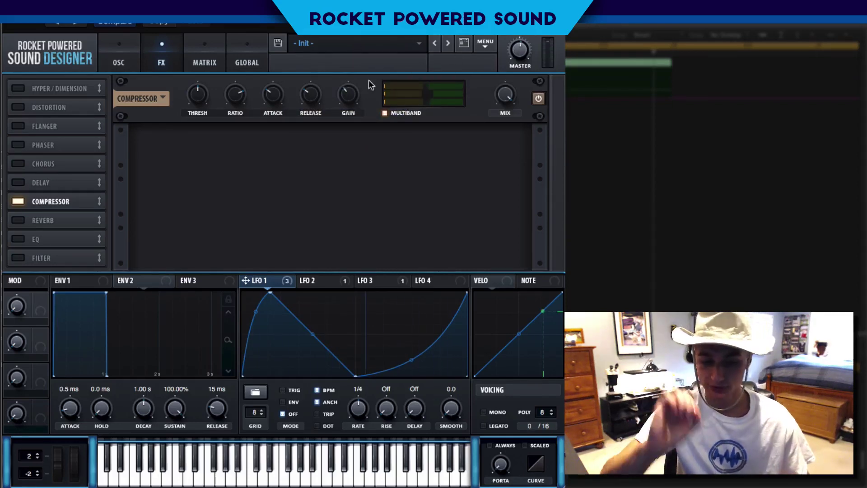
Turn on the Hall reverb and Hyper/Dimension effects, placing Hyper/Dimension between the compressor and the reverb.
left_click(20, 221)
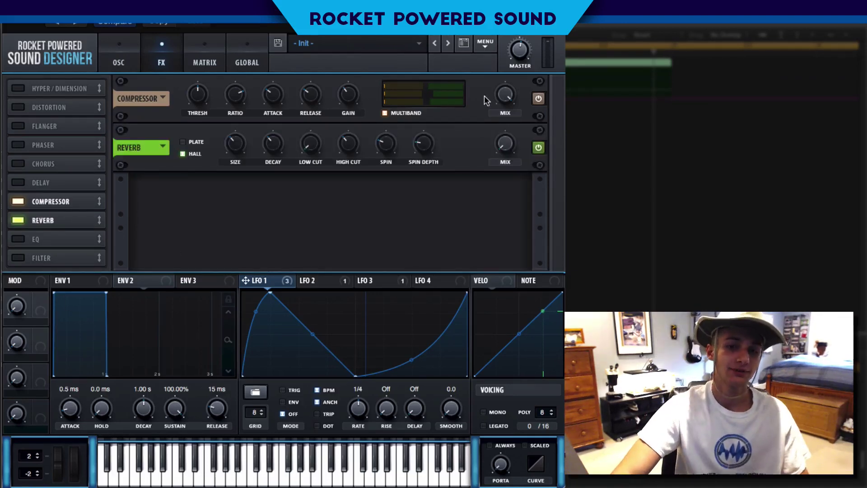
left_click(20, 259)
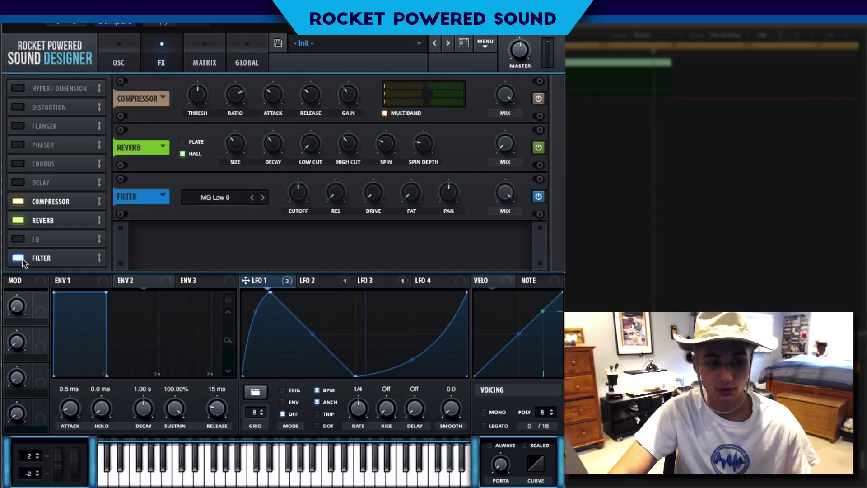
left_click(21, 258)
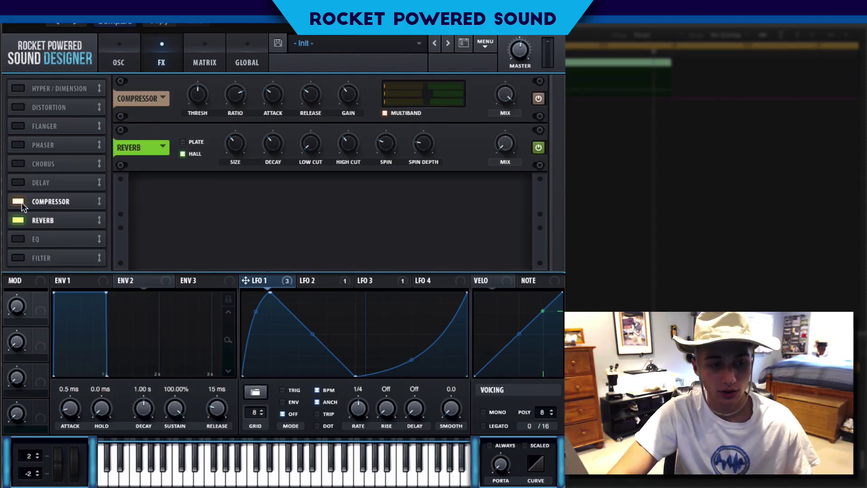
left_click(21, 90)
left_click_drag(21, 91, 54, 201)
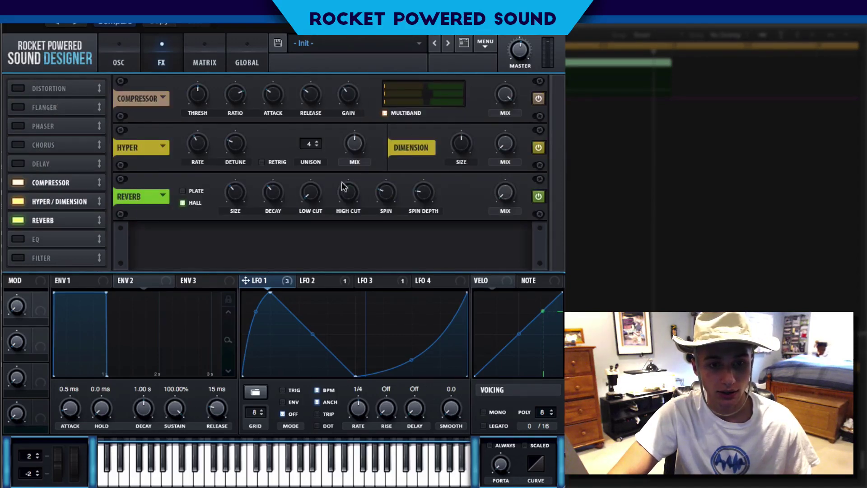
Turn the Hyper mix and Dimension size all the way down and raise the Dimension mix to a moderate level.
left_click_drag(357, 142, 357, 167)
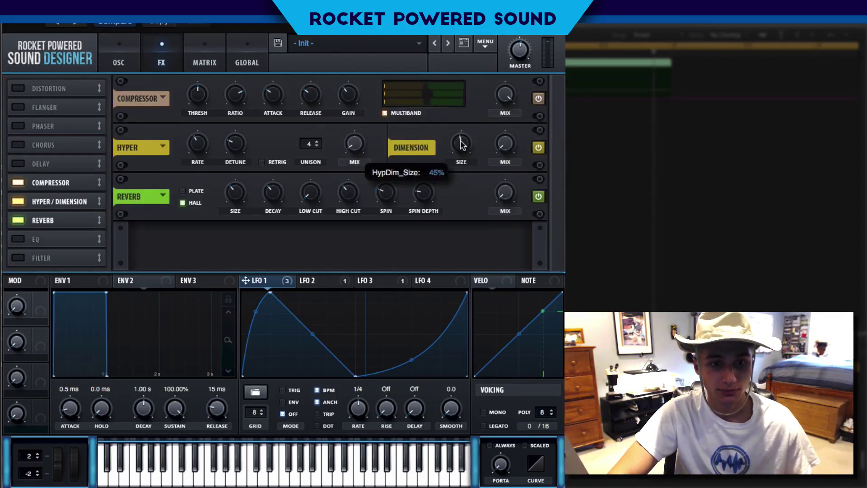
left_click_drag(460, 140, 435, 175)
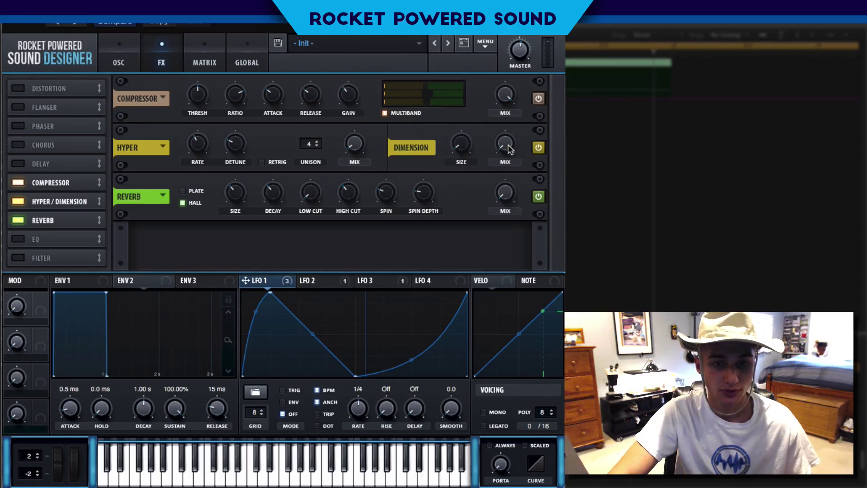
left_click_drag(506, 144, 502, 125)
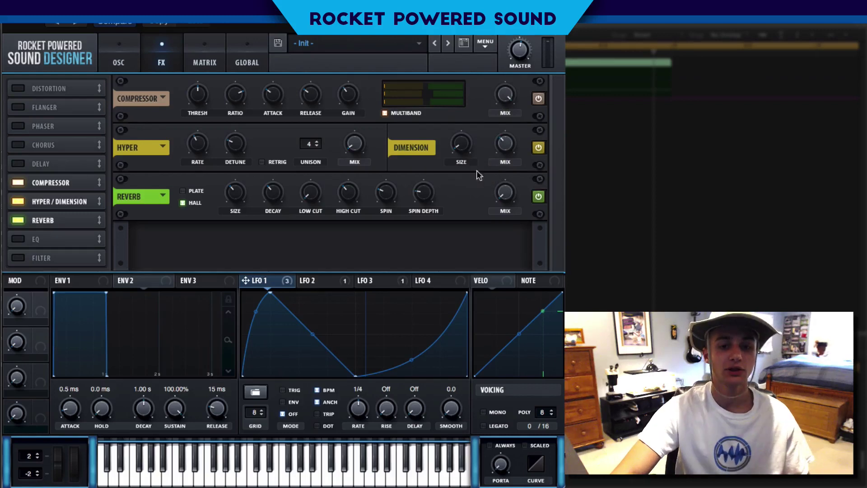
left_click_drag(463, 145, 485, 62)
left_click_drag(510, 132, 536, 89)
left_click_drag(468, 137, 415, 194)
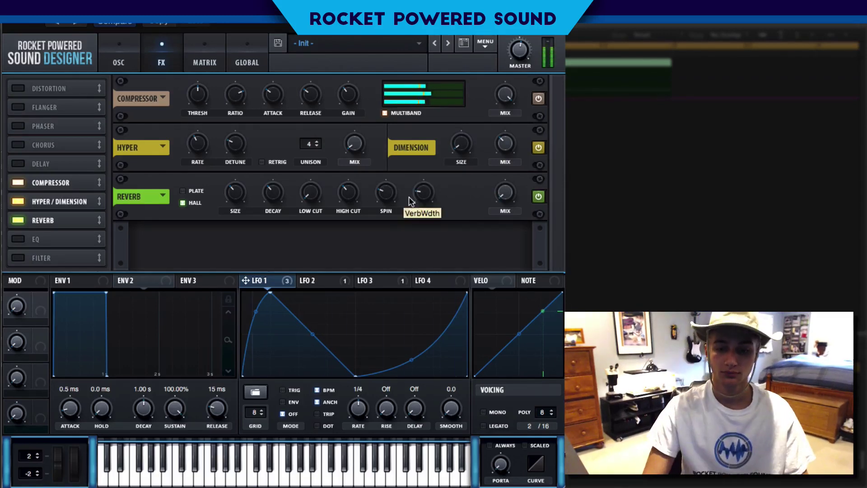
left_click(131, 58)
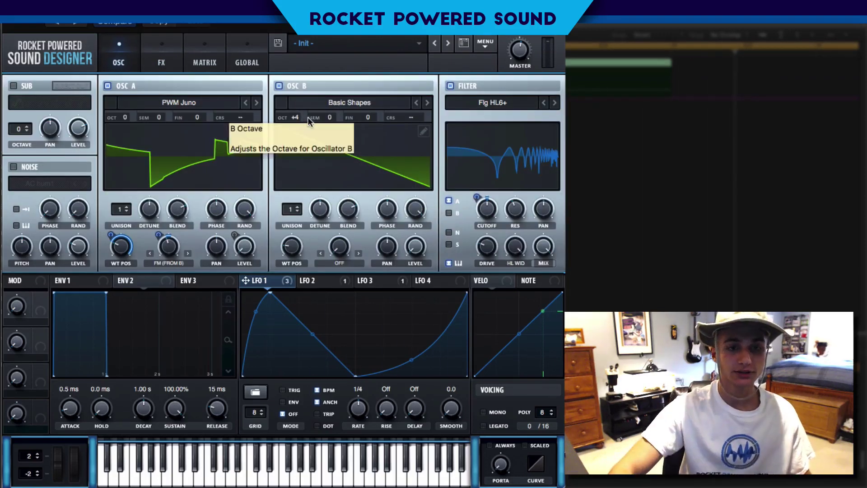
mouse_move(328, 127)
left_click_drag(328, 127, 361, 39)
left_click_drag(348, 85, 354, 145)
Adjust the reverb's mix, keeping it at a very low level.
left_click(164, 56)
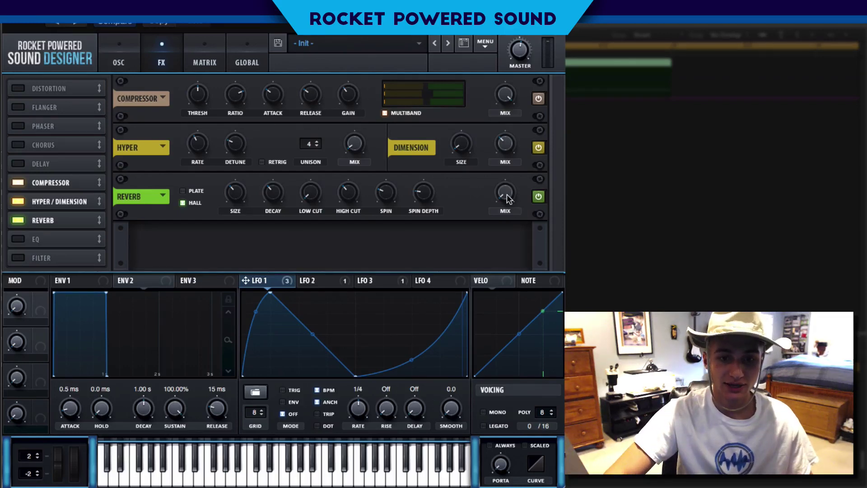
left_click_drag(507, 193, 536, 113)
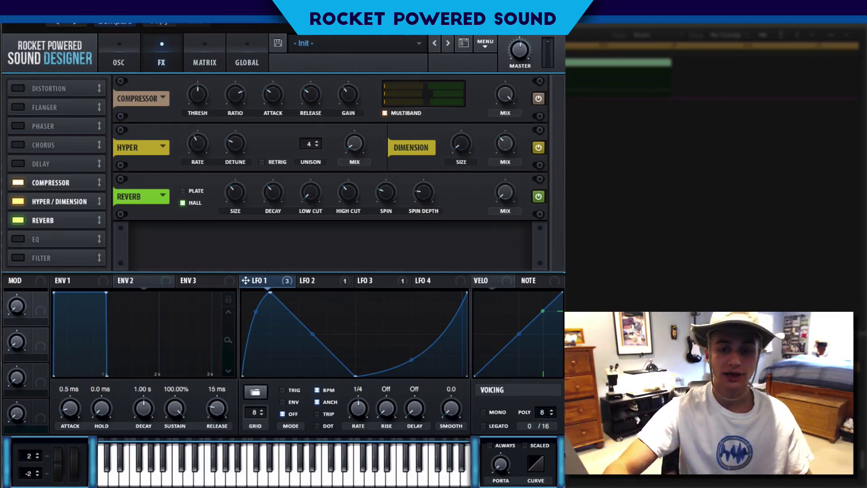
Close the synth window and audition the patch by playing a low note with Musical Typing over the automated region.
left_click(18, 22)
key("y")
left_click(378, 135)
key("d")
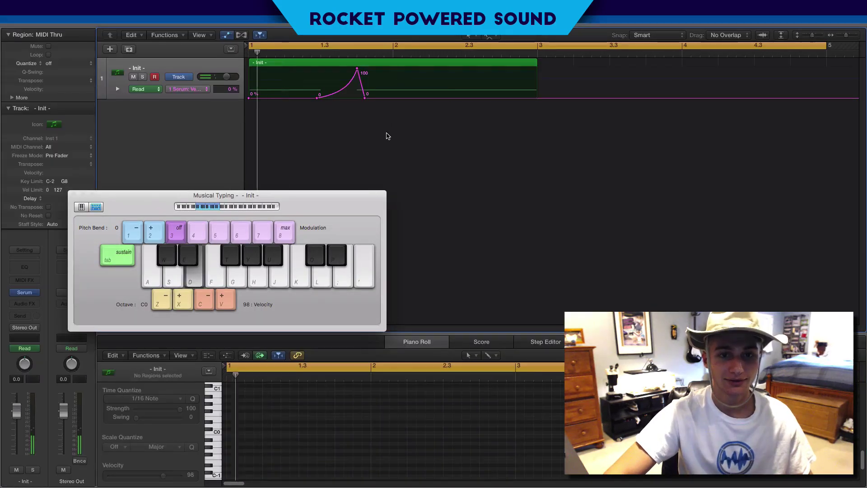
key("d")
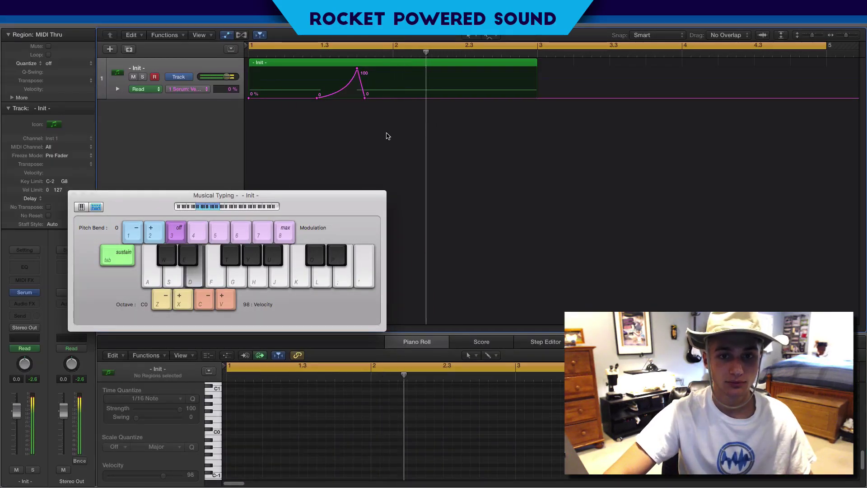